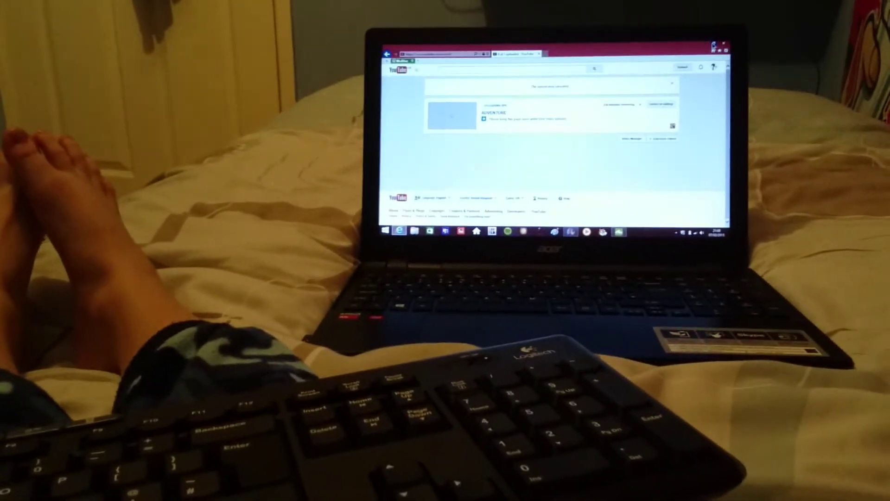
pyautogui.click(659, 46)
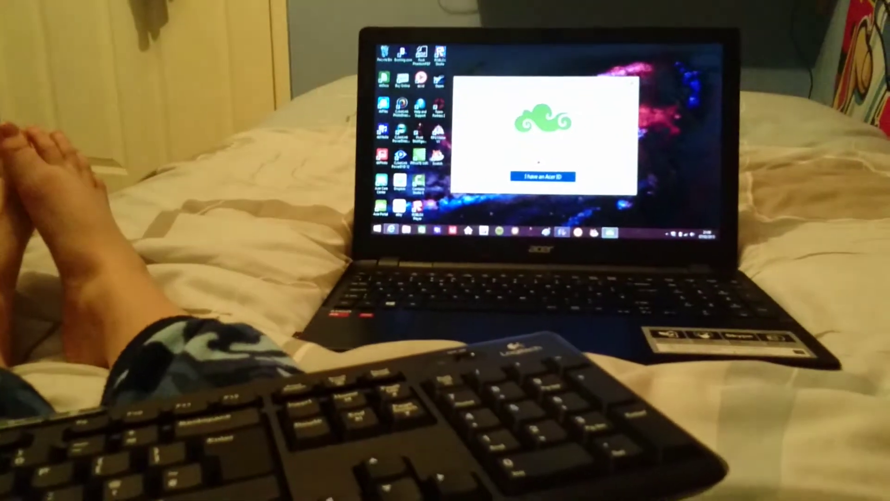